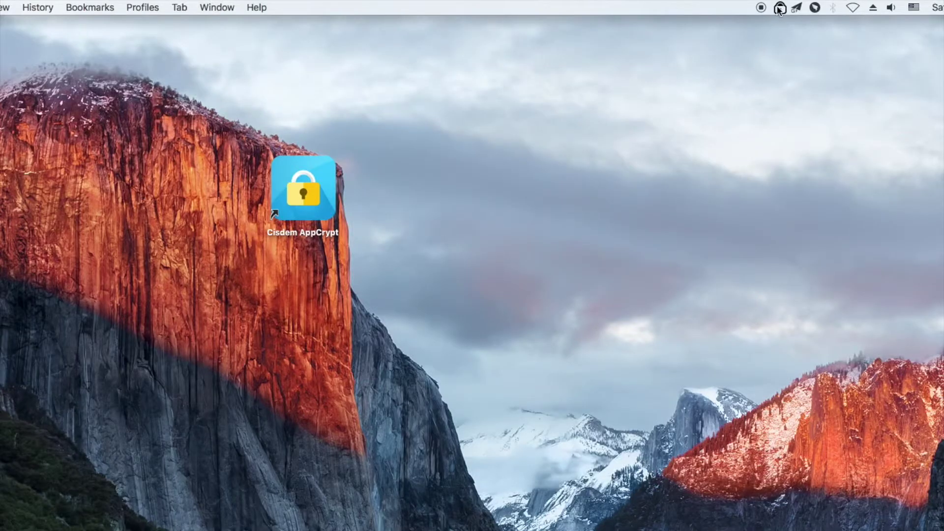
- Open the Cisdem AppCrypt main window and unlock it with the AppCrypt password
left_click(780, 8)
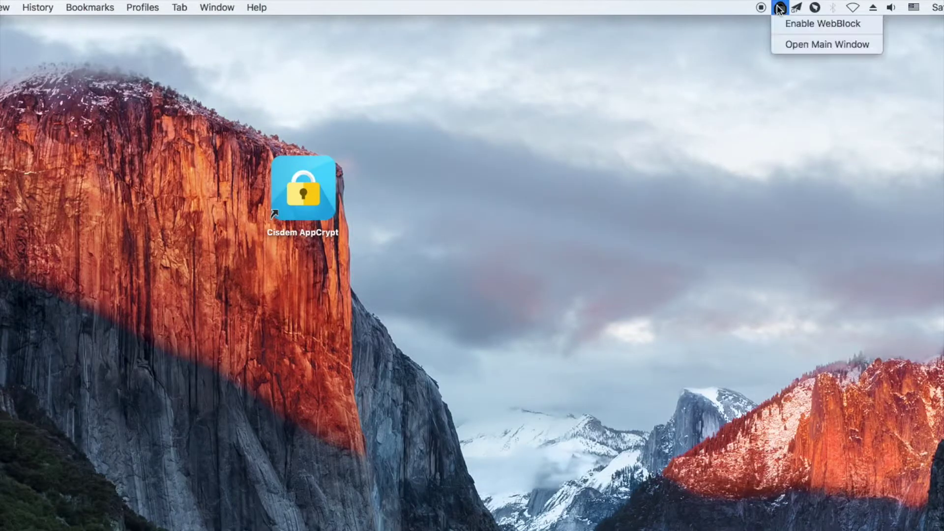
left_click(797, 45)
type("•••")
key("Return")
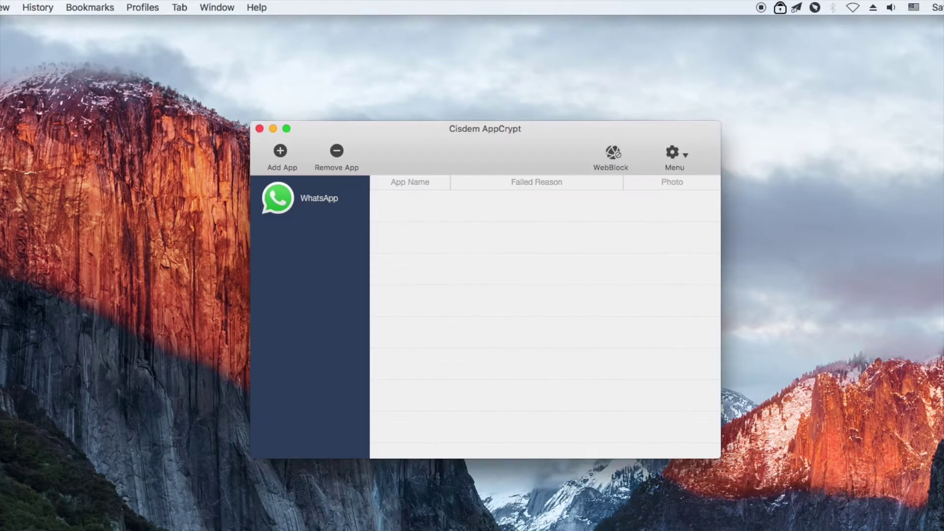
left_click(618, 153)
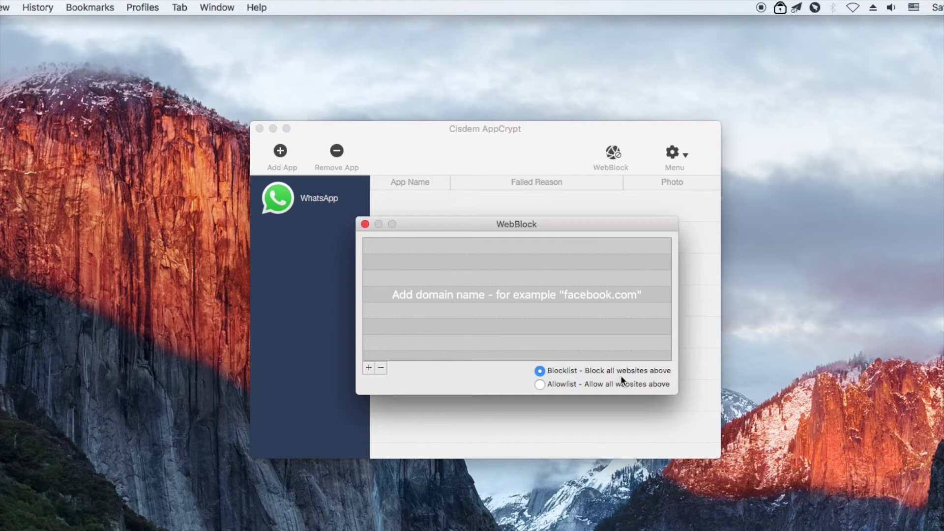
left_click(364, 369)
type("https://www.omegle.com/")
key("Return")
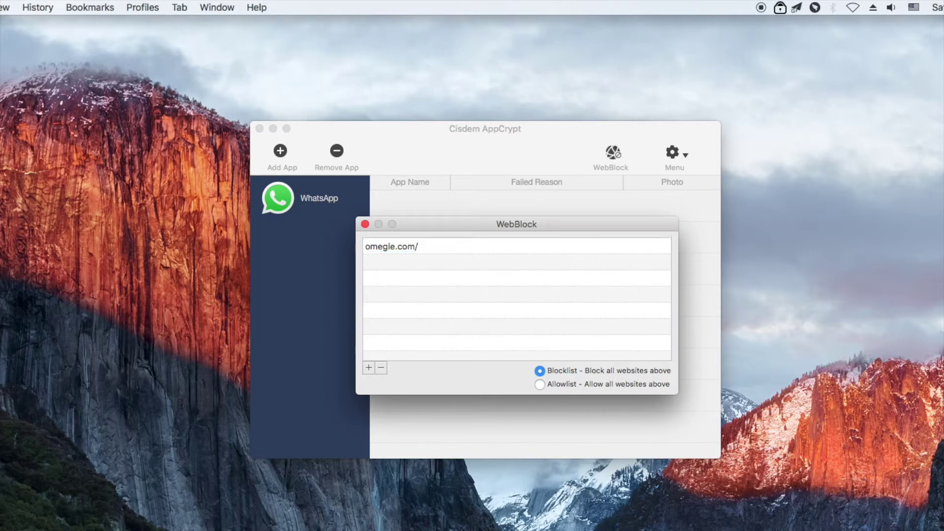
- Add facebook.com to the WebBlock blocklist and close the WebBlock window
left_click(367, 366)
type("face")
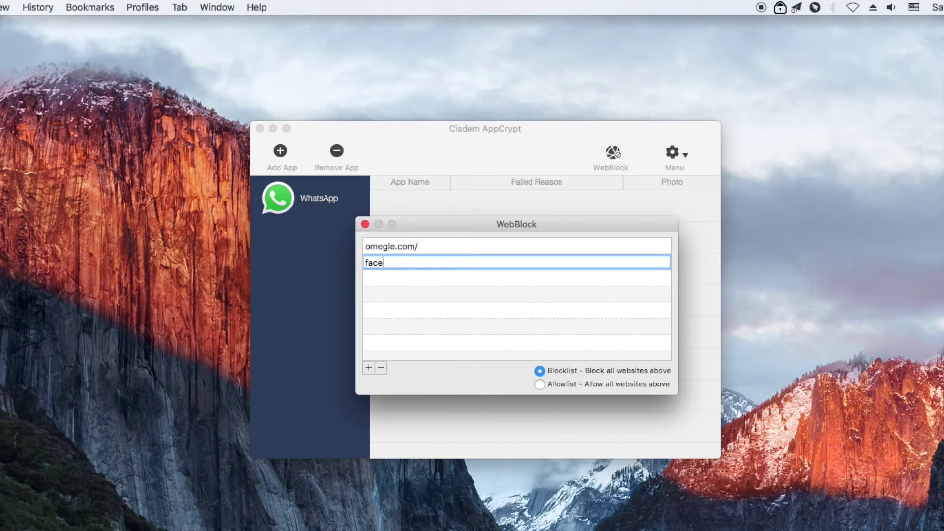
type("book.com")
key("Return")
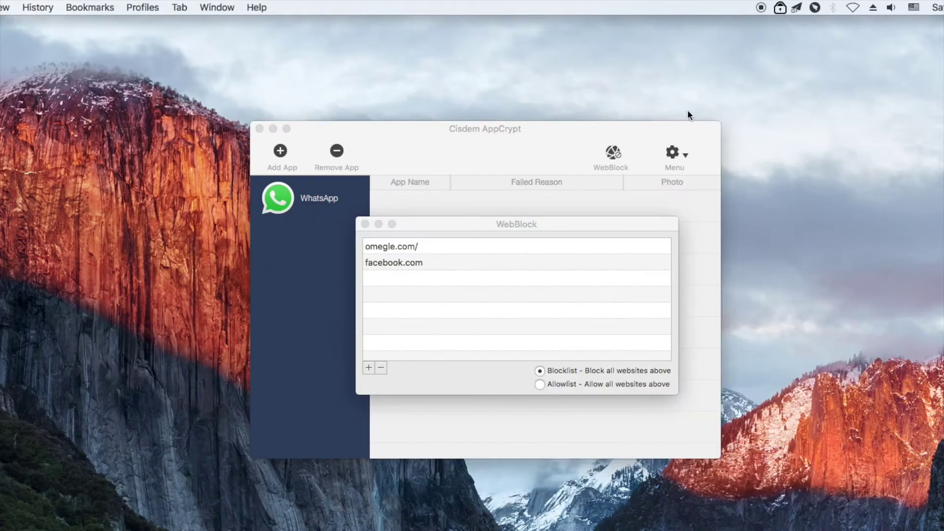
left_click(462, 224)
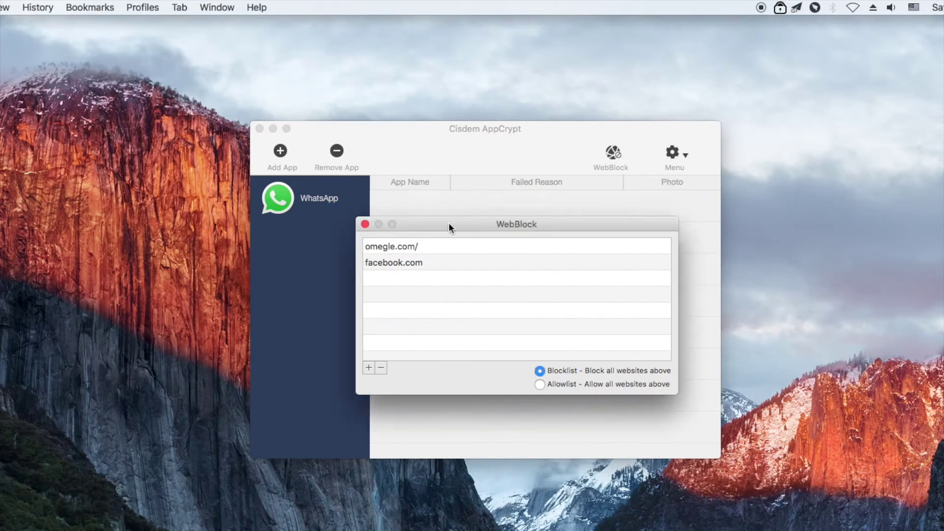
left_click(365, 225)
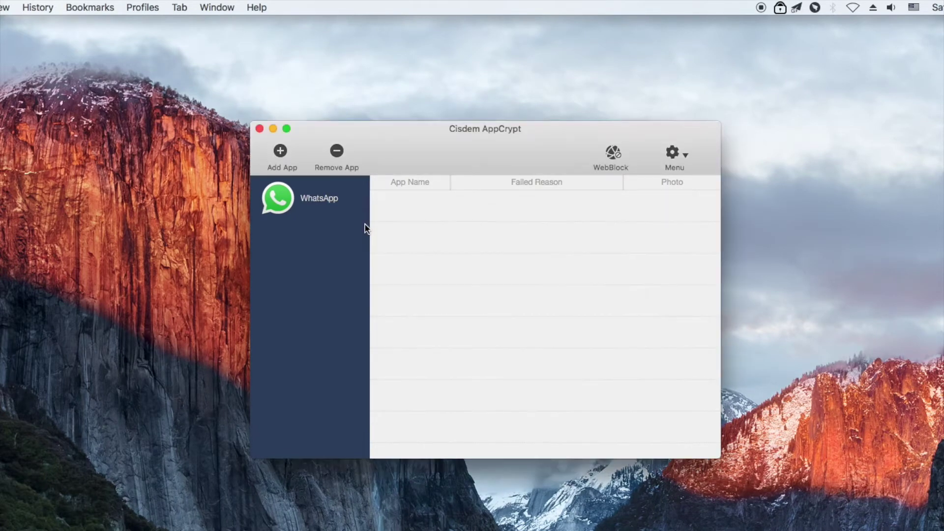
- Add Evernote and Mail from the Applications folder to the list of protected apps
left_click(280, 151)
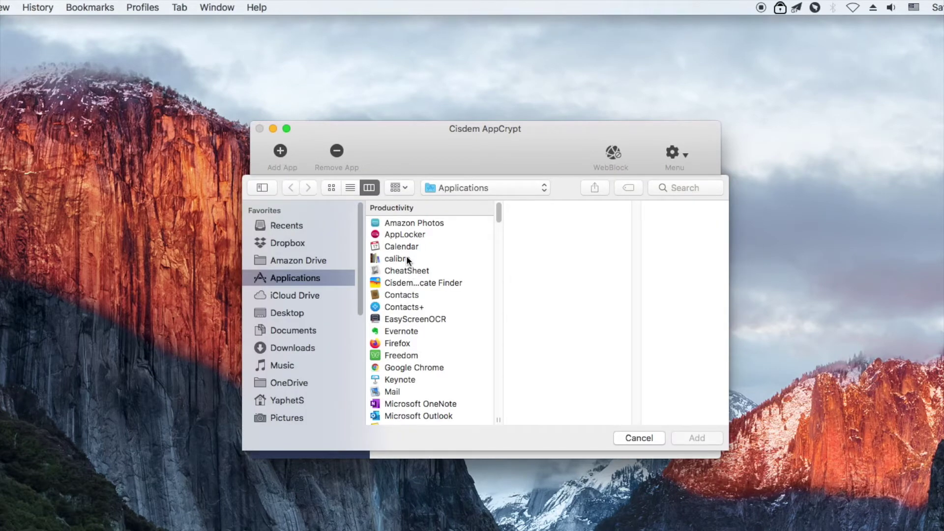
left_click(399, 331)
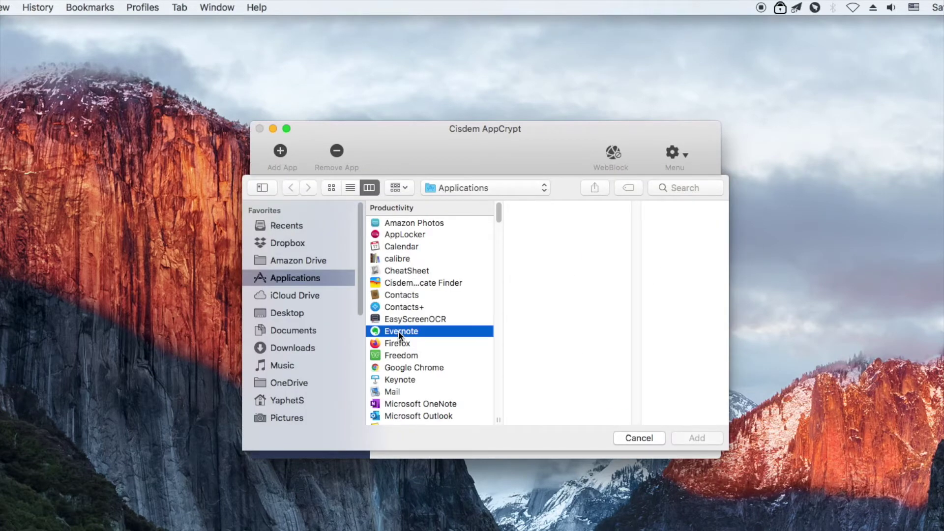
left_click(394, 391, "super")
left_click(691, 436)
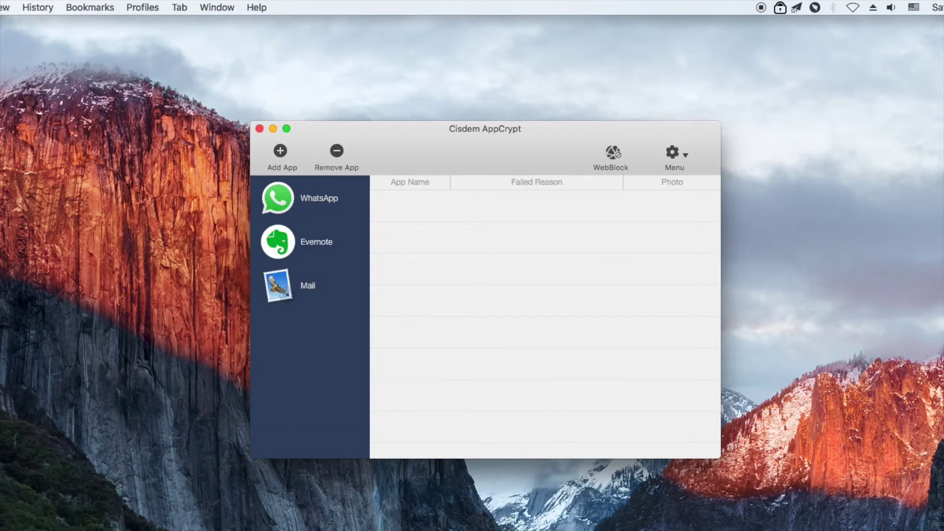
- Launch Mail to test its lock, and dismiss the AppCrypt password request without entering anything
key("F4")
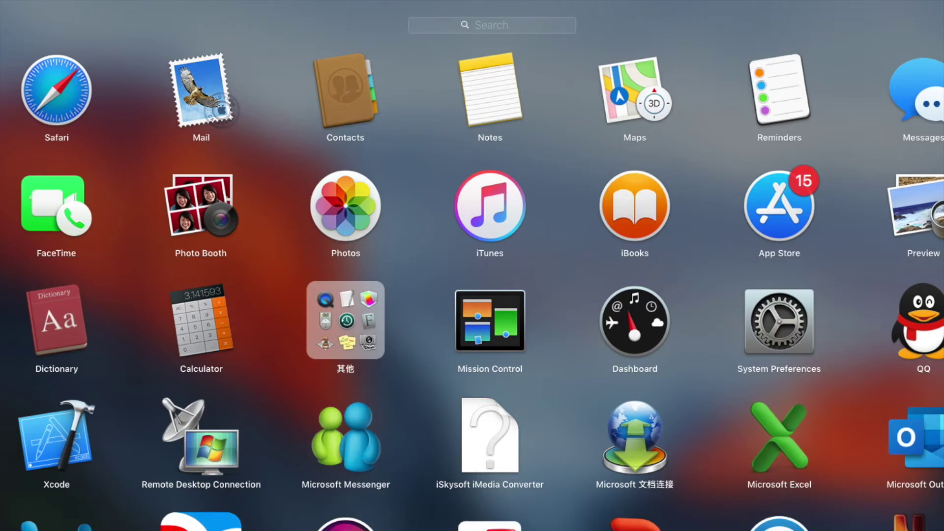
left_click(197, 89)
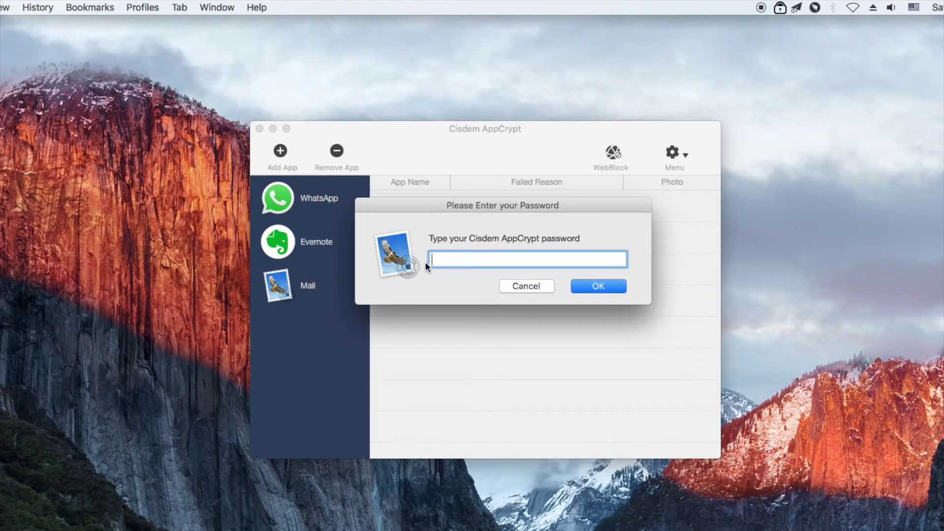
left_click(533, 286)
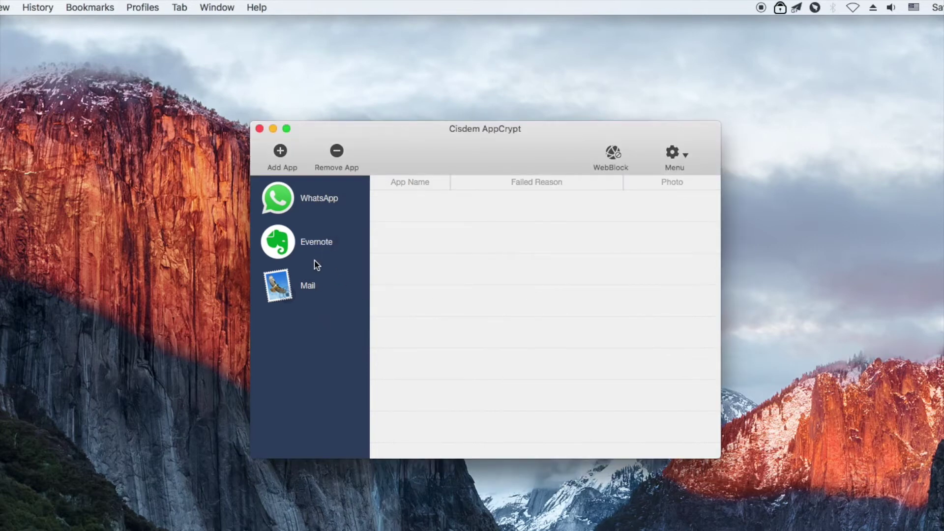
- Remove Mail from the list of protected apps
left_click(303, 285)
left_click(337, 152)
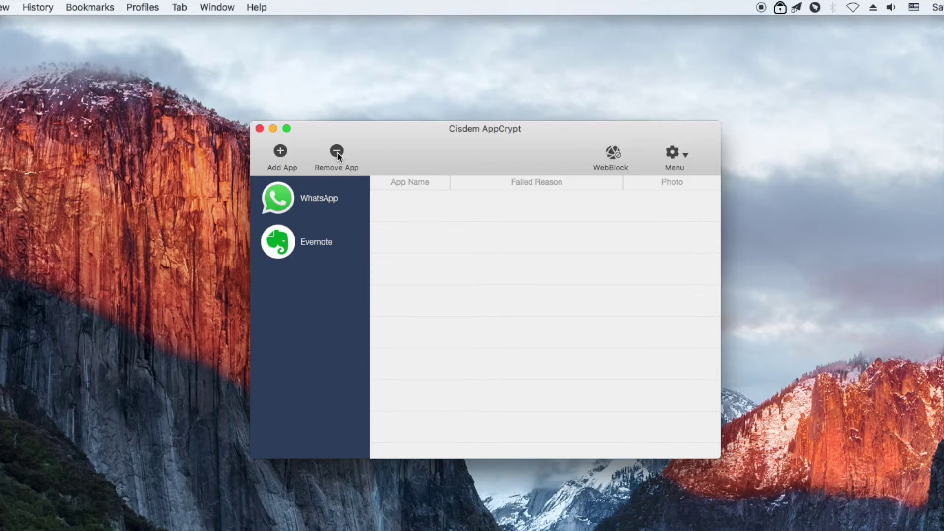
- Open the schedule preferences and add a first access period, 9:00 AM to 5:00 PM on weekdays, for omegle.com
left_click(672, 154)
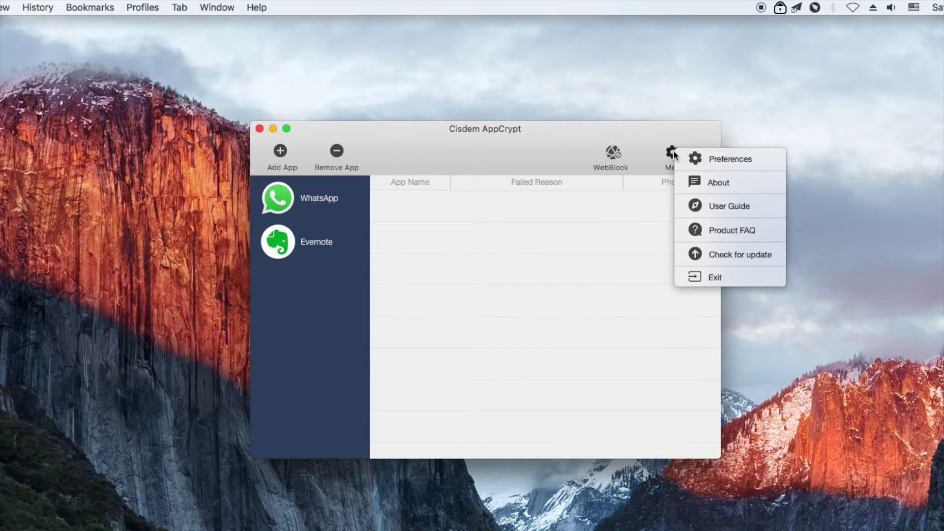
left_click(692, 161)
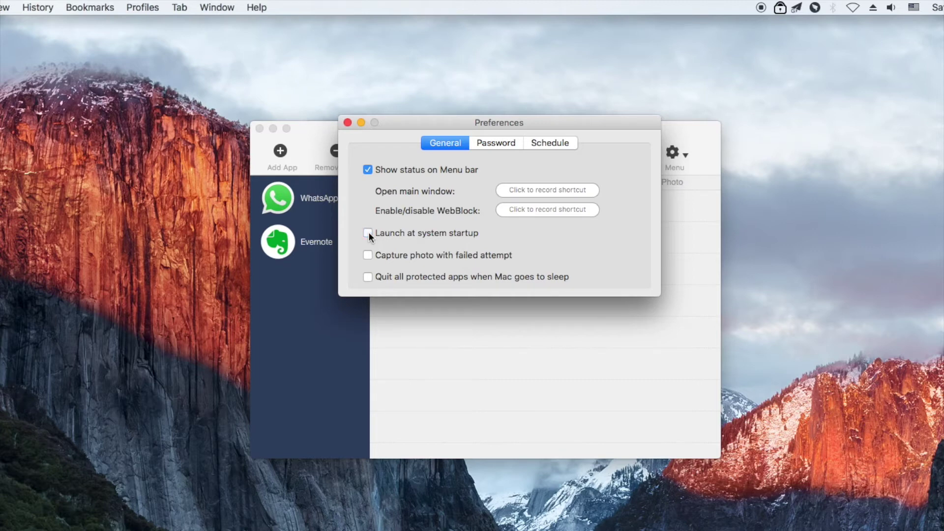
left_click(545, 142)
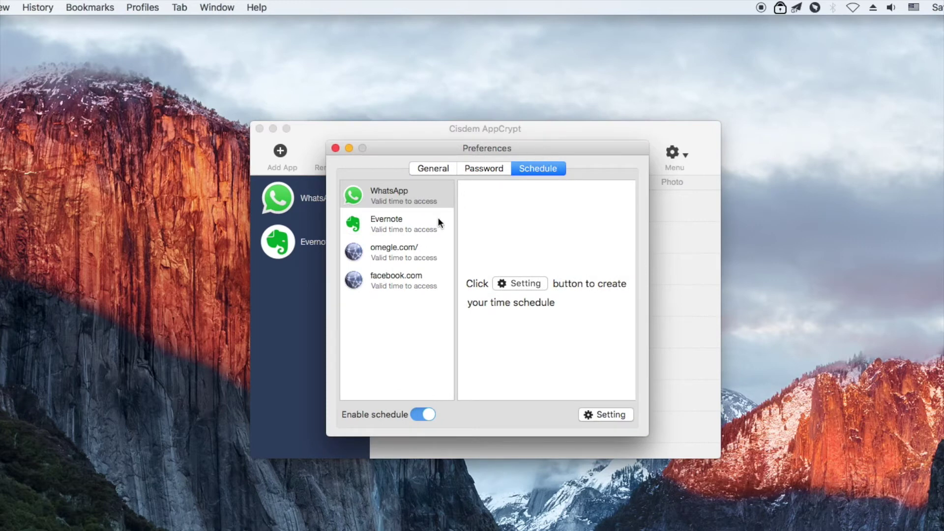
left_click(412, 251)
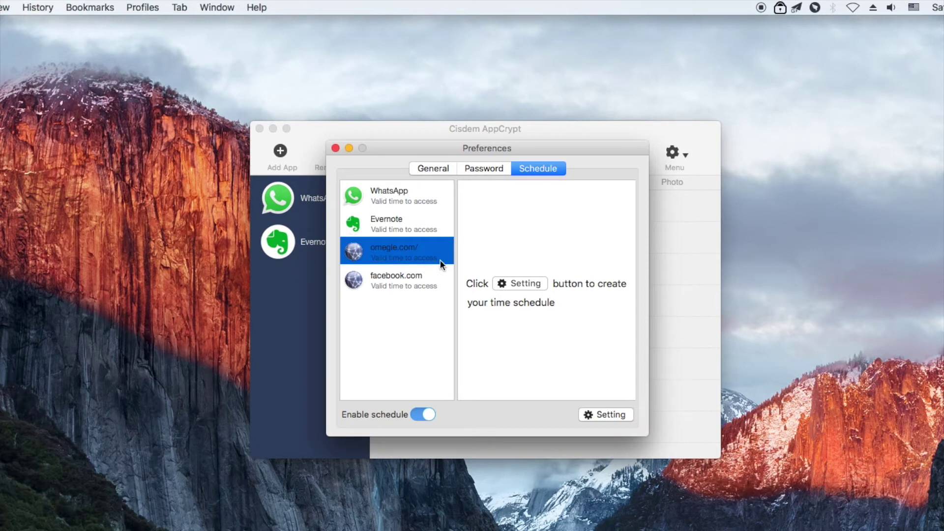
left_click(427, 281)
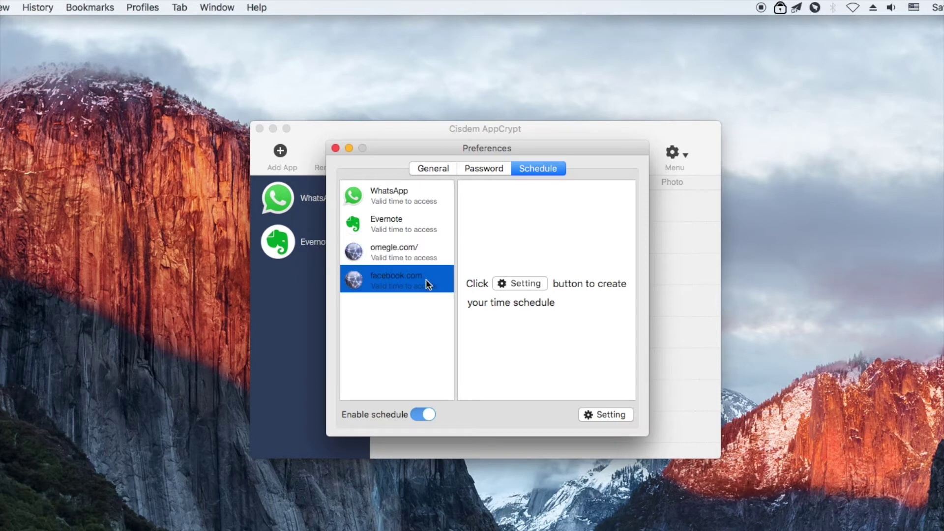
left_click(433, 256)
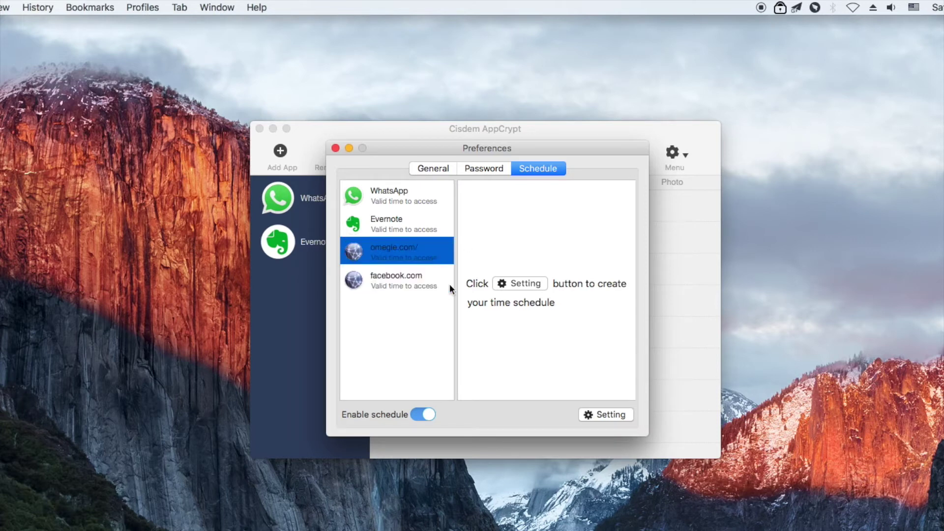
left_click(604, 414)
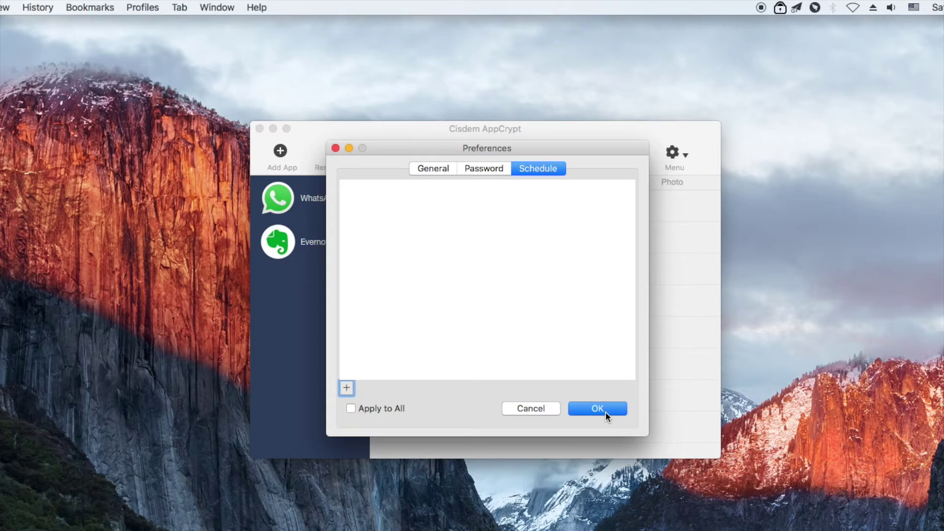
left_click(347, 389)
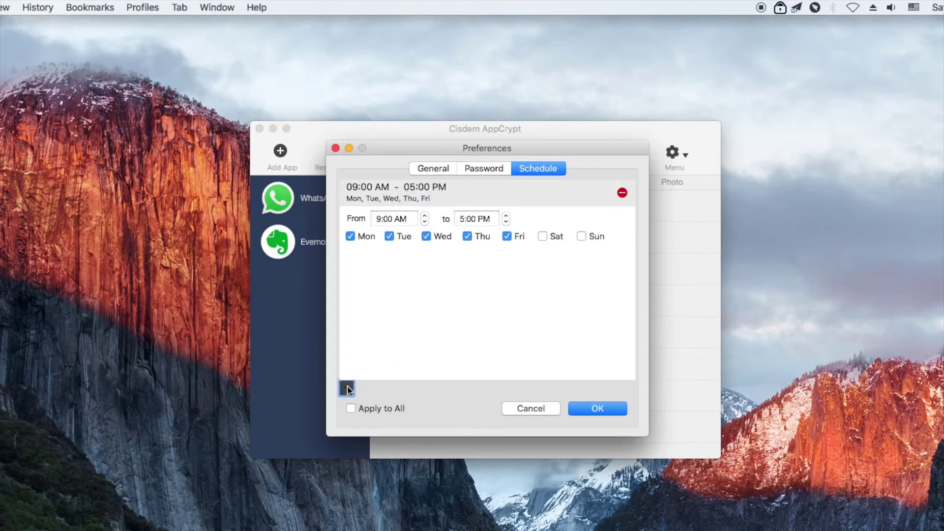
- Add a second omegle.com access period for Saturday and Sunday only, from 9:00 AM to 7:00 PM
left_click(346, 388)
left_click(543, 308)
left_click(582, 307)
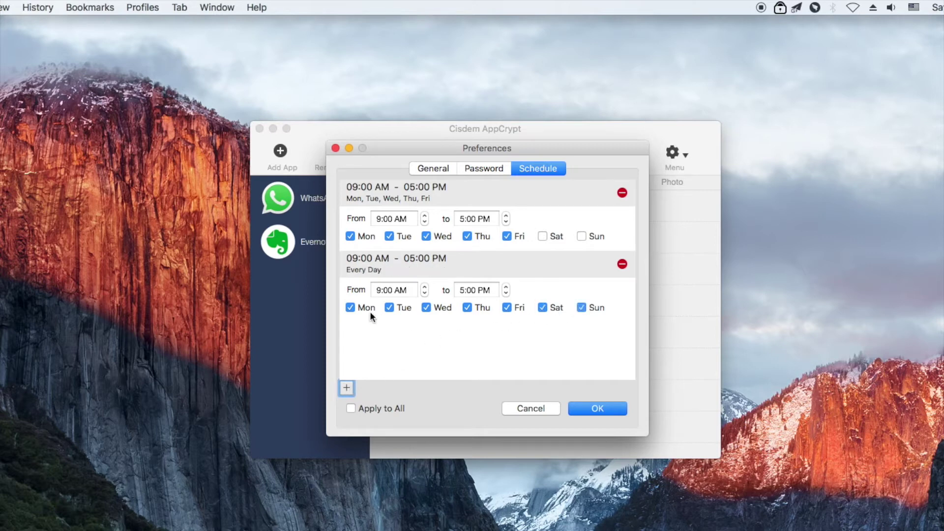
left_click(350, 307)
left_click(394, 309)
left_click(427, 307)
left_click(468, 308)
left_click(507, 309)
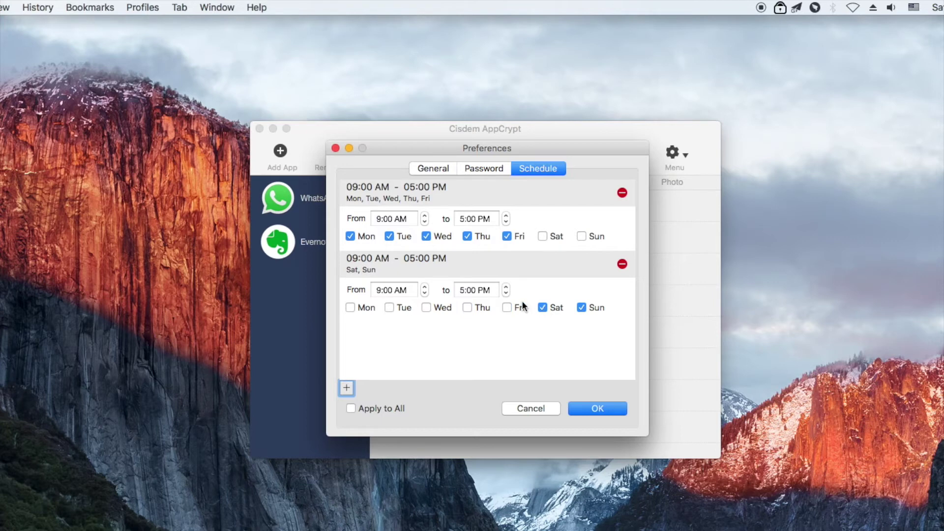
left_click(506, 288)
left_click(506, 288)
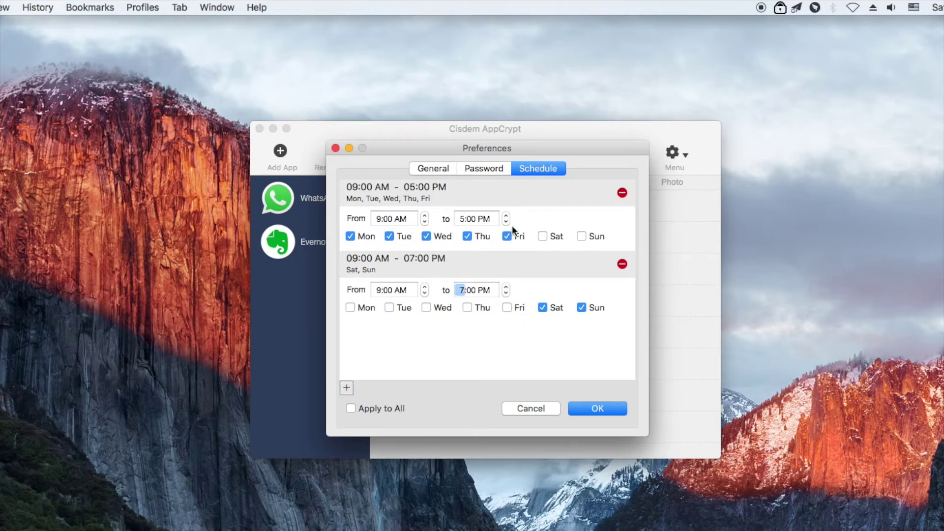
- Delete the Monday-to-Friday access period and save the omegle.com schedule
left_click(622, 193)
left_click(609, 407)
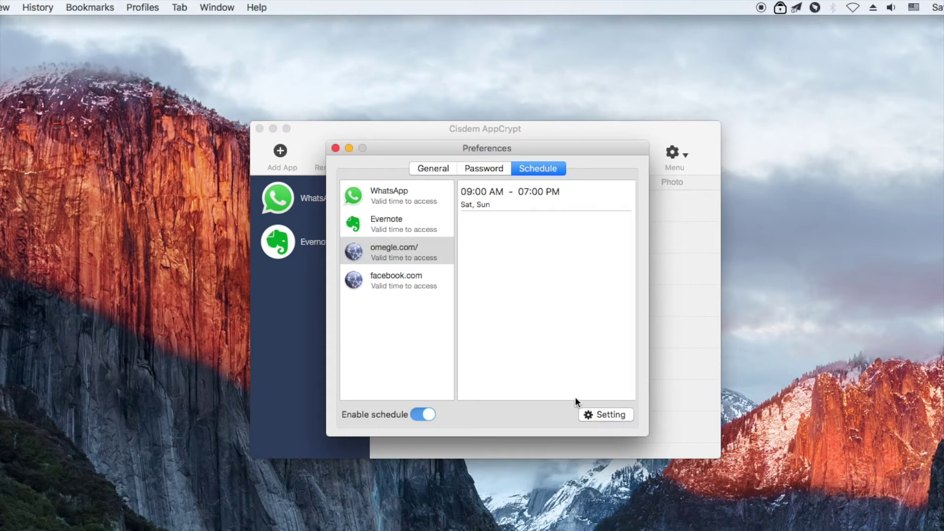
- Close the Preferences window and exit Cisdem AppCrypt
left_click(335, 148)
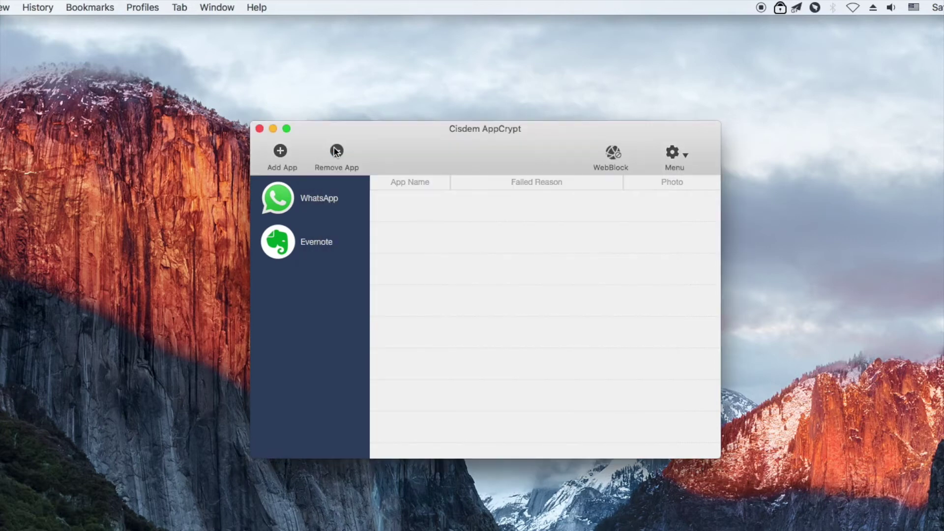
left_click(666, 150)
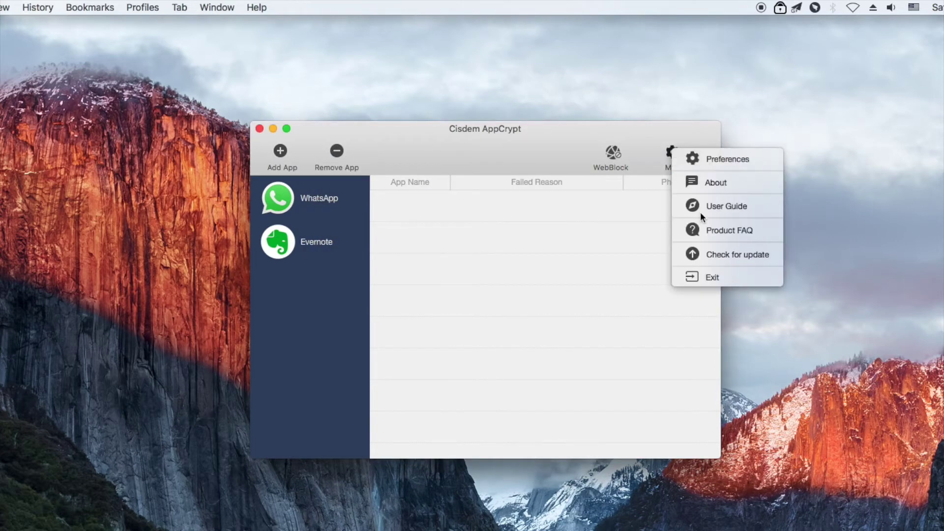
left_click(711, 279)
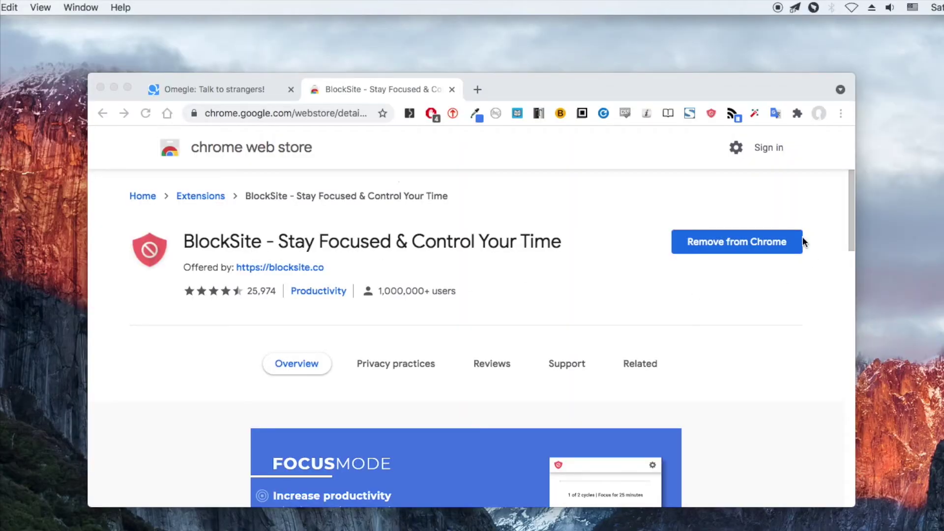
- In Chrome, switch from the BlockSite store page to the Omegle site and block omegle.com with the BlockSite extension
left_click(846, 210)
left_click_drag(851, 211, 853, 294)
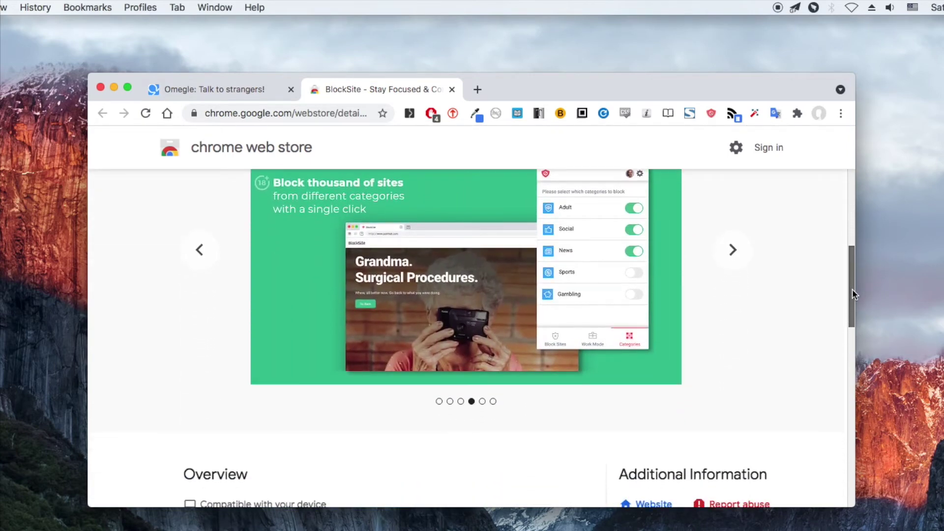
left_click_drag(853, 289, 851, 247)
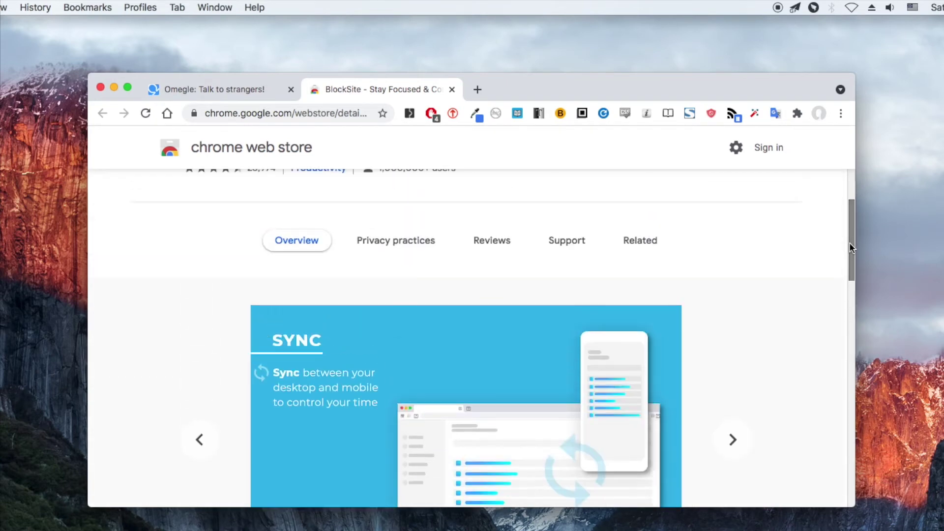
left_click(226, 95)
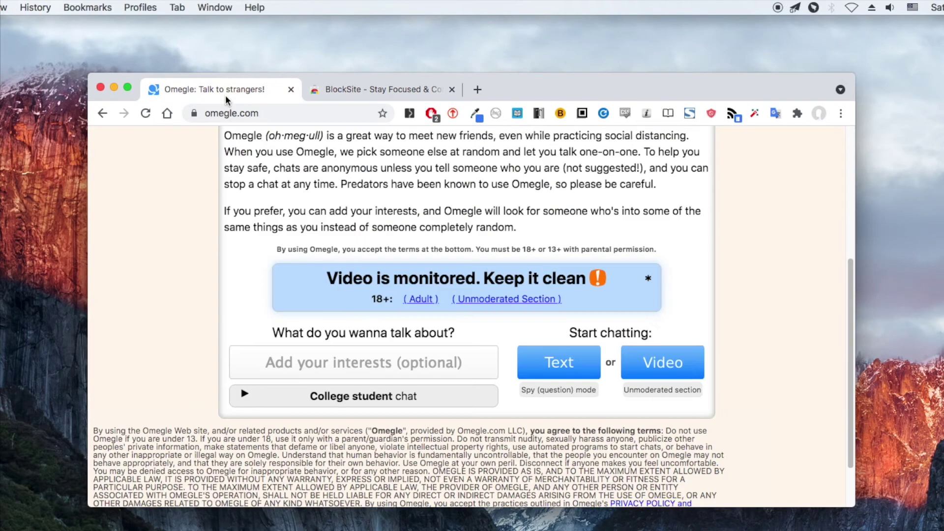
left_click(712, 114)
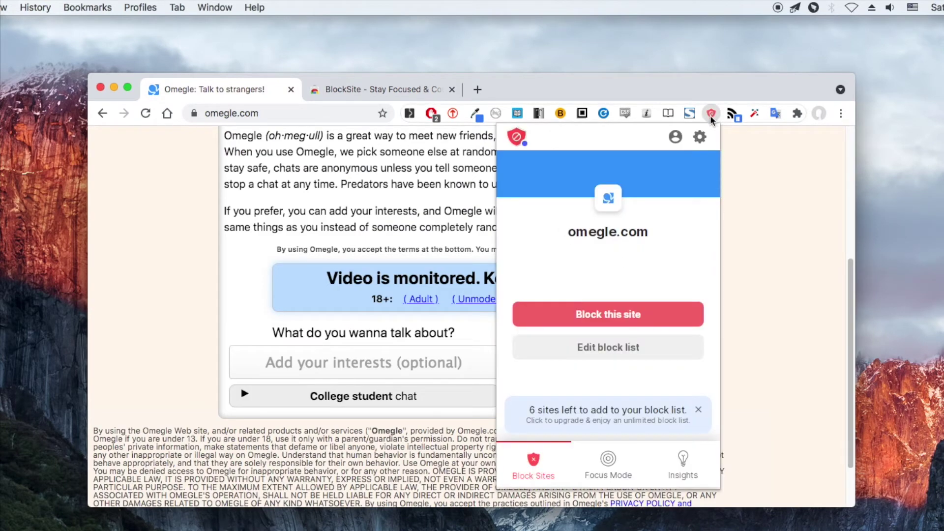
left_click(591, 309)
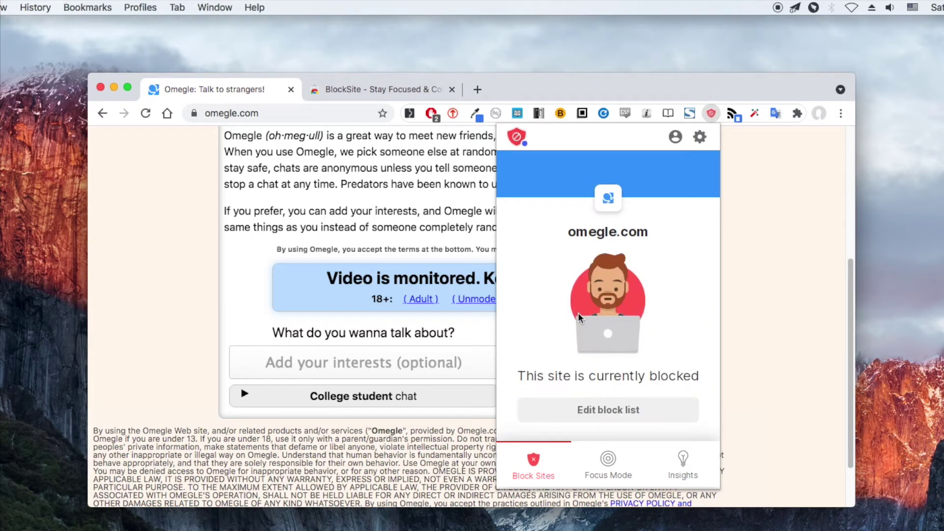
- Reload the Omegle page to test the block, and open BlockSite's block list for editing from the extension
left_click(759, 229)
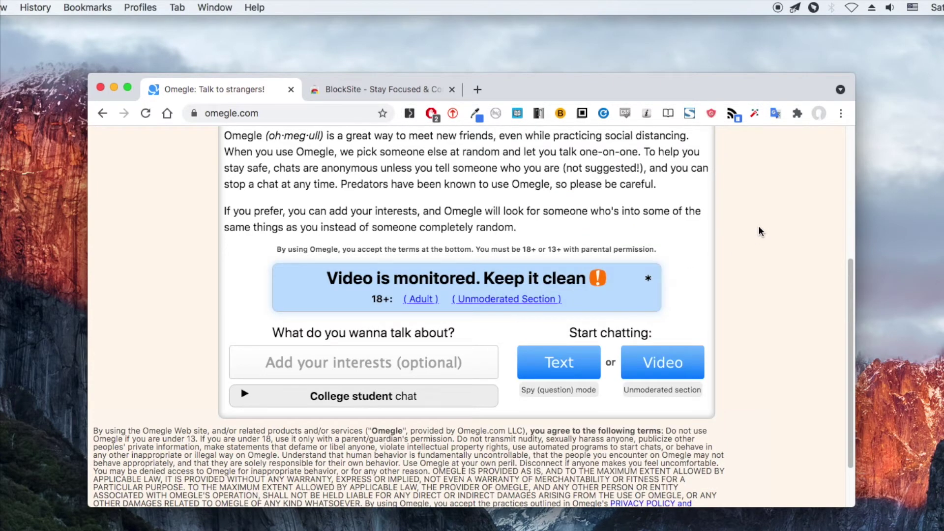
right_click(759, 230)
left_click(775, 258)
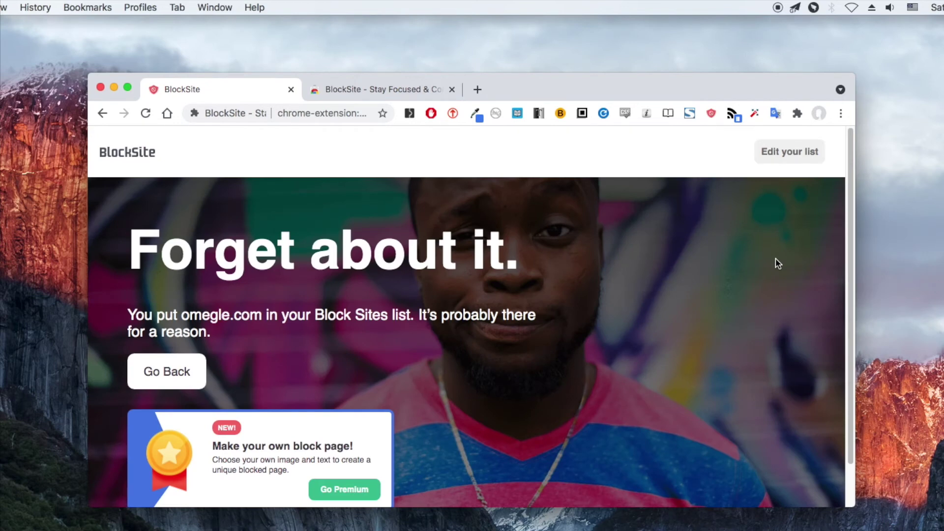
left_click(712, 113)
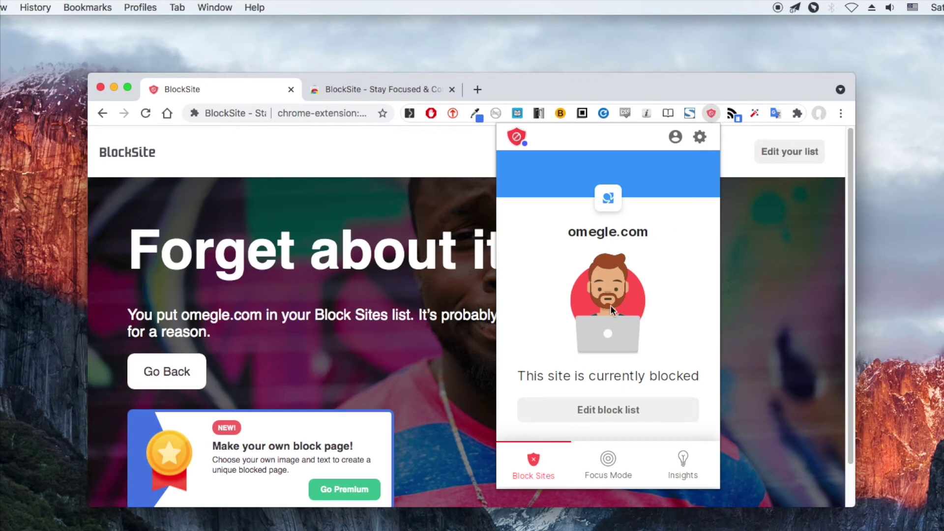
left_click(546, 416)
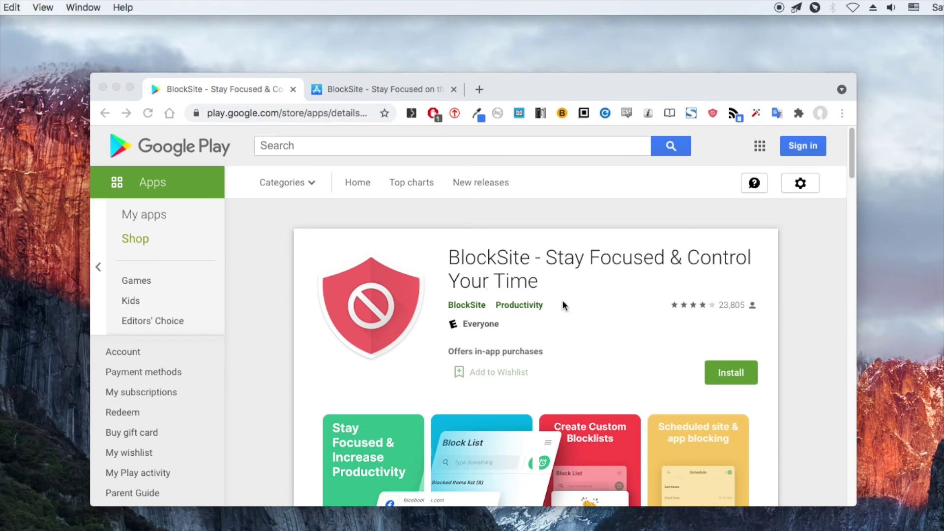
- Expand the full description of the BlockSite app on its Google Play page
left_click(853, 162)
left_click_drag(852, 162, 861, 225)
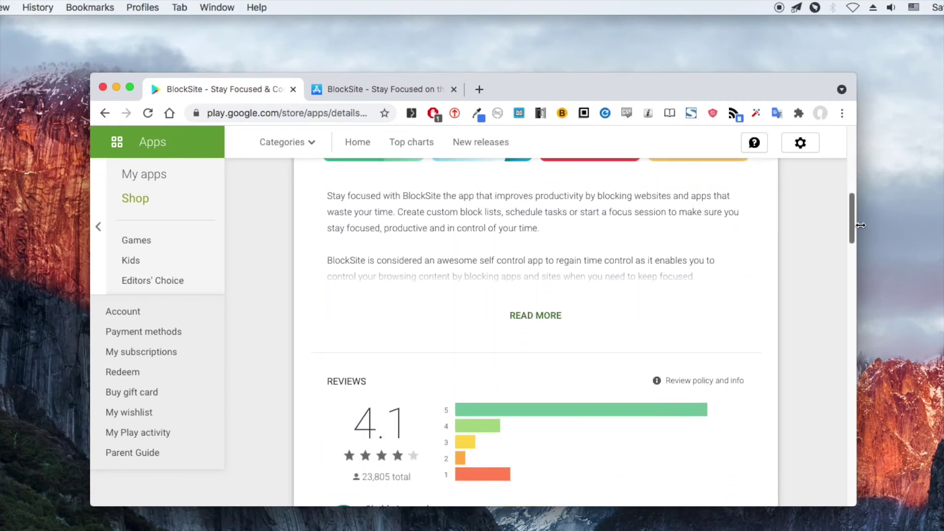
left_click(545, 317)
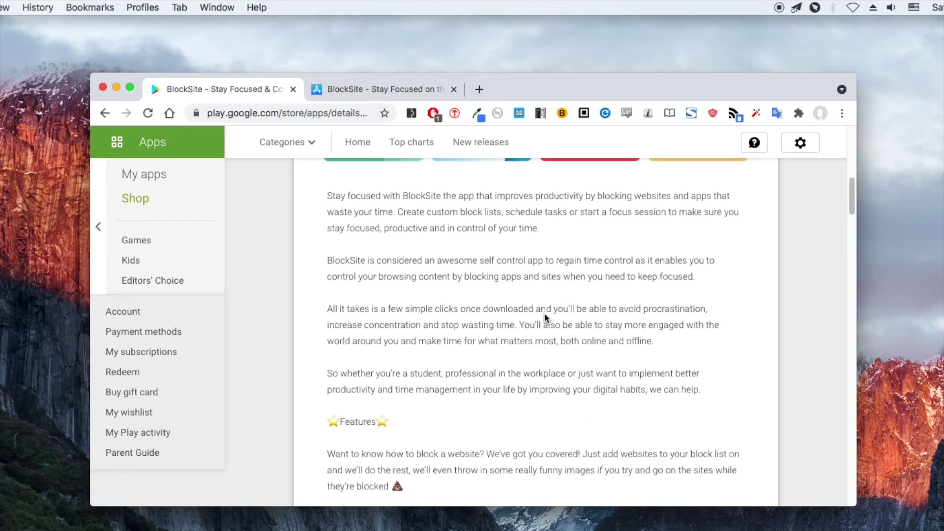
- Switch to BlockSite's App Store preview page and expand the app's full description
left_click(404, 97)
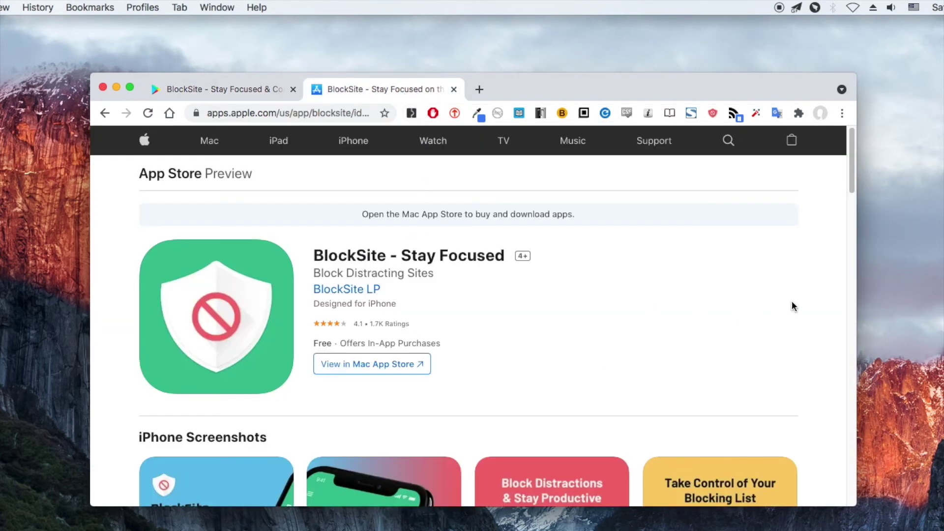
scroll(852, 178, "down", 2)
left_click_drag(851, 177, 852, 287)
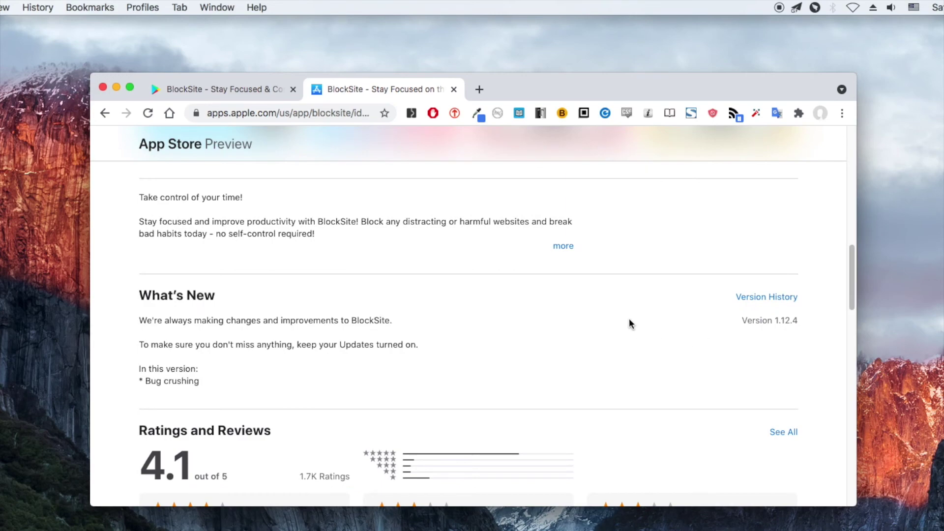
left_click(565, 248)
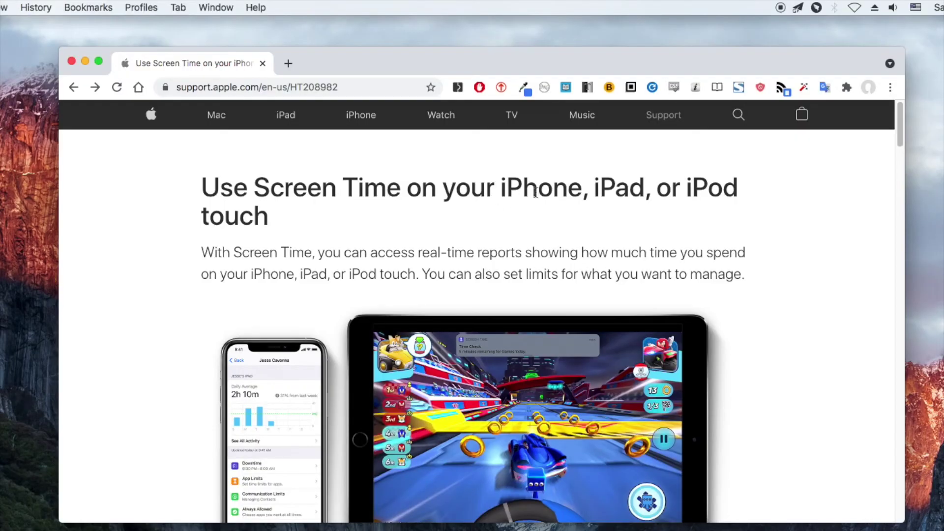
- Open the Content & Privacy Restrictions article linked near the end of Apple's Screen Time support page
scroll(900, 140, "down", 1)
left_click_drag(900, 140, 893, 441)
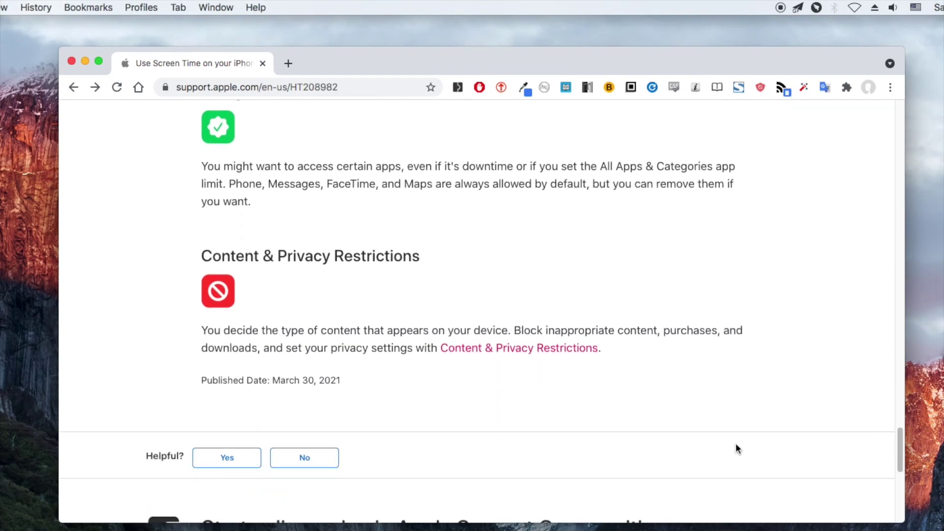
left_click(456, 358)
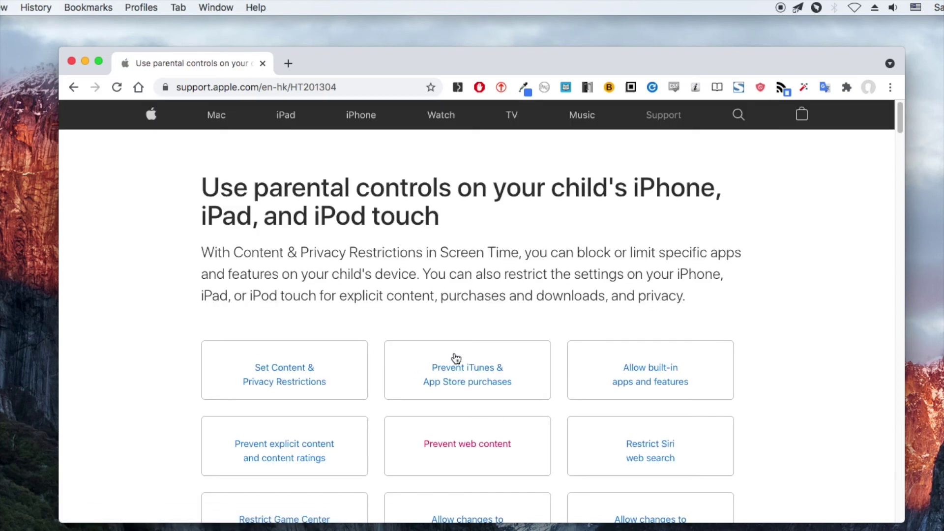
- Go to the Prevent web content section of the parental controls article and view its instructions
scroll(592, 381, "down", 3)
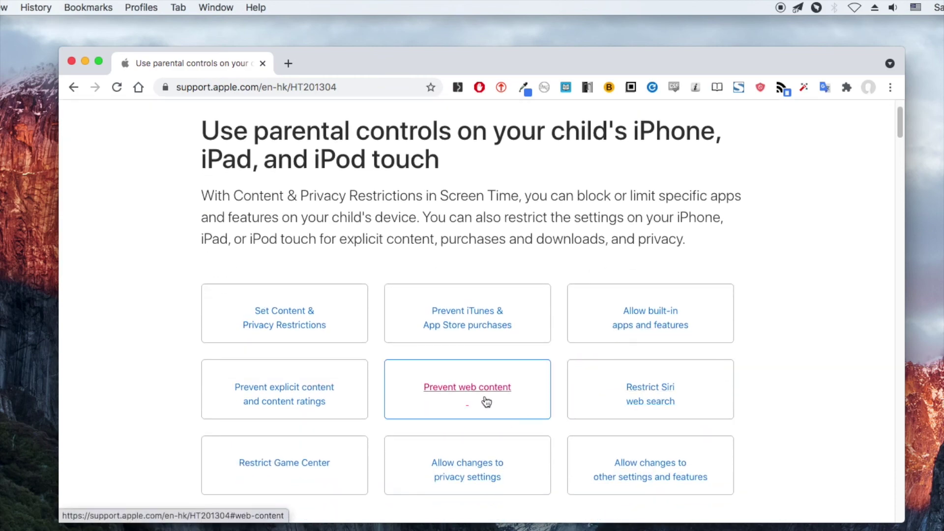
left_click(489, 404)
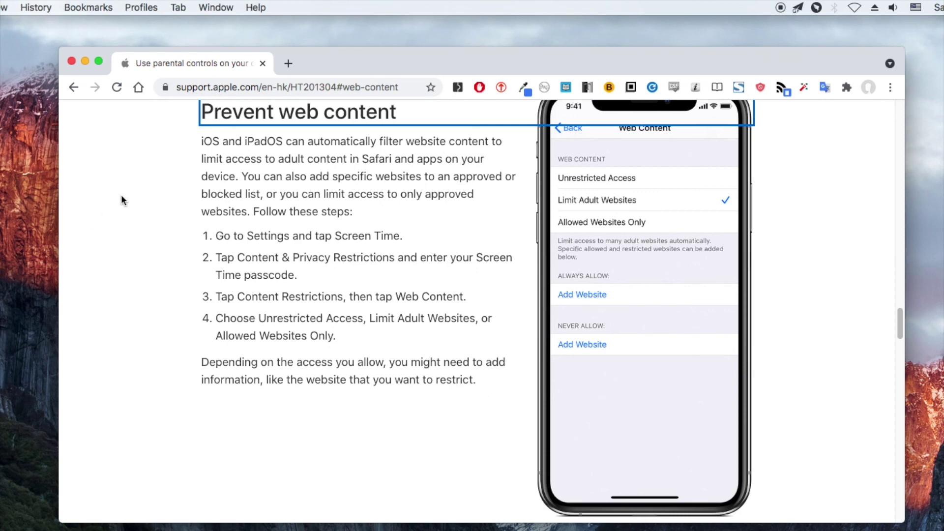
scroll(178, 252, "up", 1)
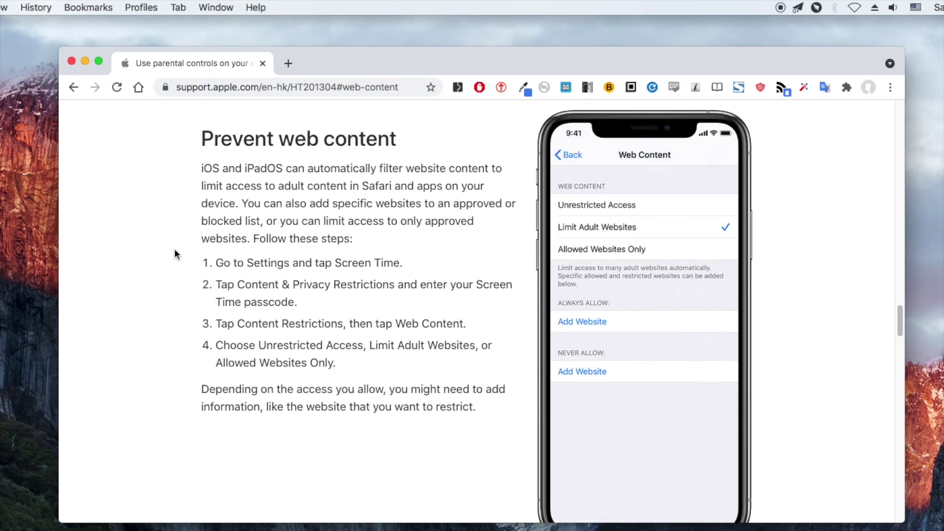